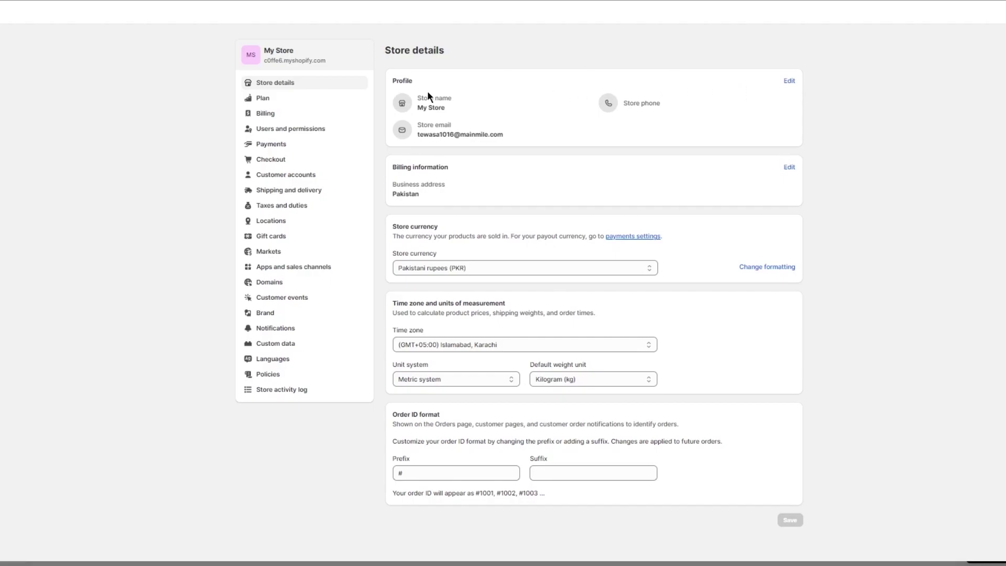
In Customer accounts settings, enable 'Show login link in the header of online store and at checkout'
click(288, 181)
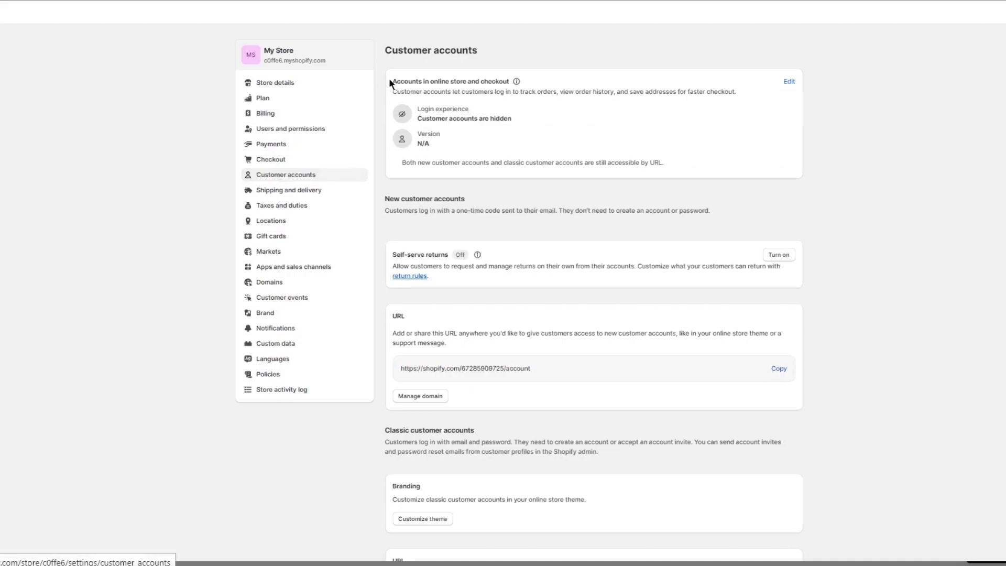
drag(391, 82, 513, 82)
click(574, 60)
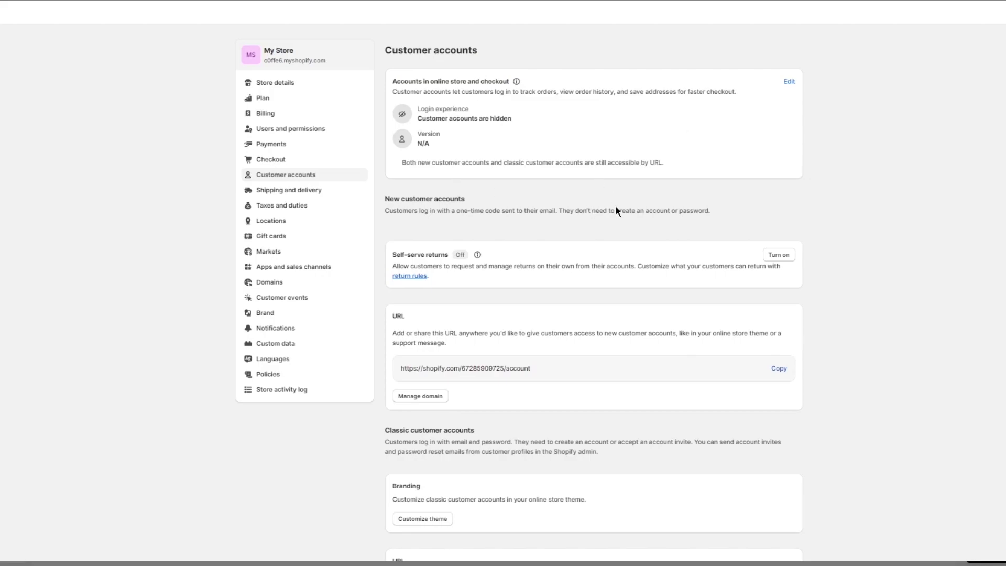
click(790, 82)
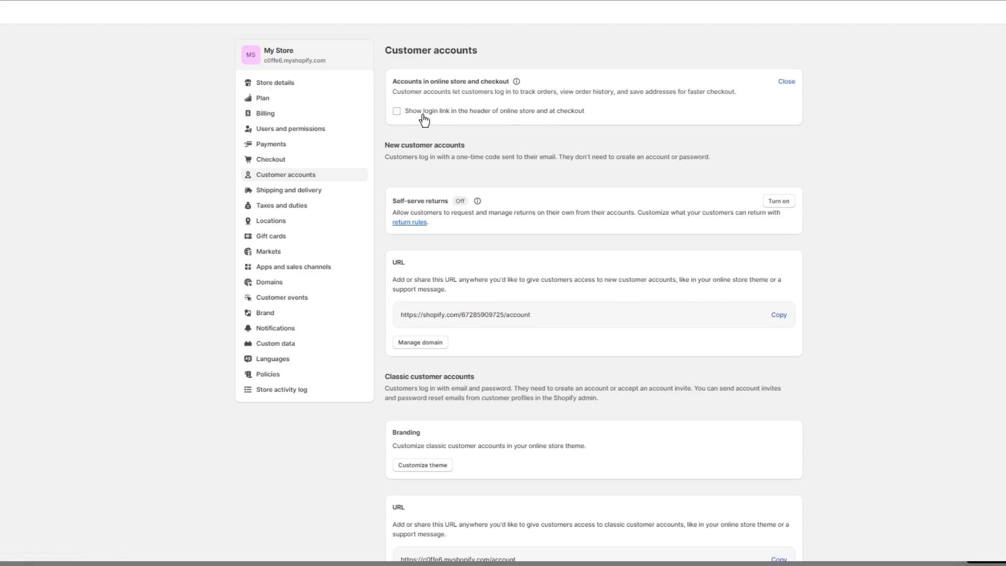
click(476, 112)
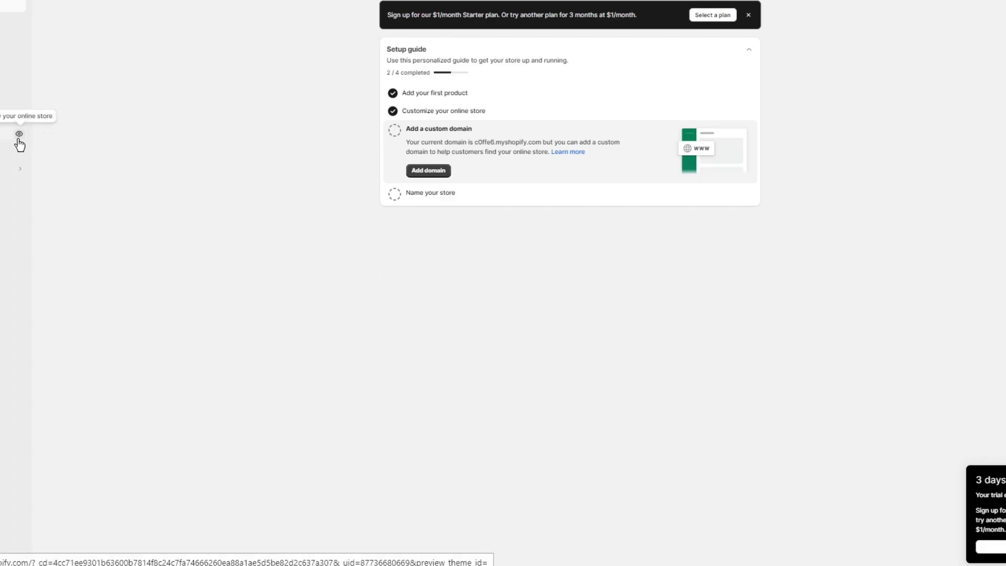
Preview the live store, confirm the header account icon opens the Login form, and return to admin
click(18, 140)
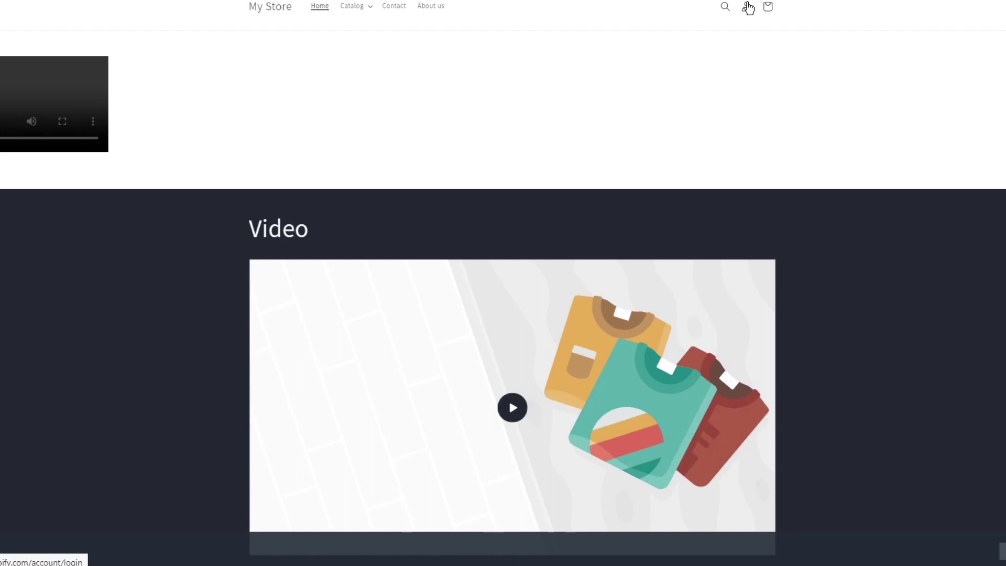
click(748, 8)
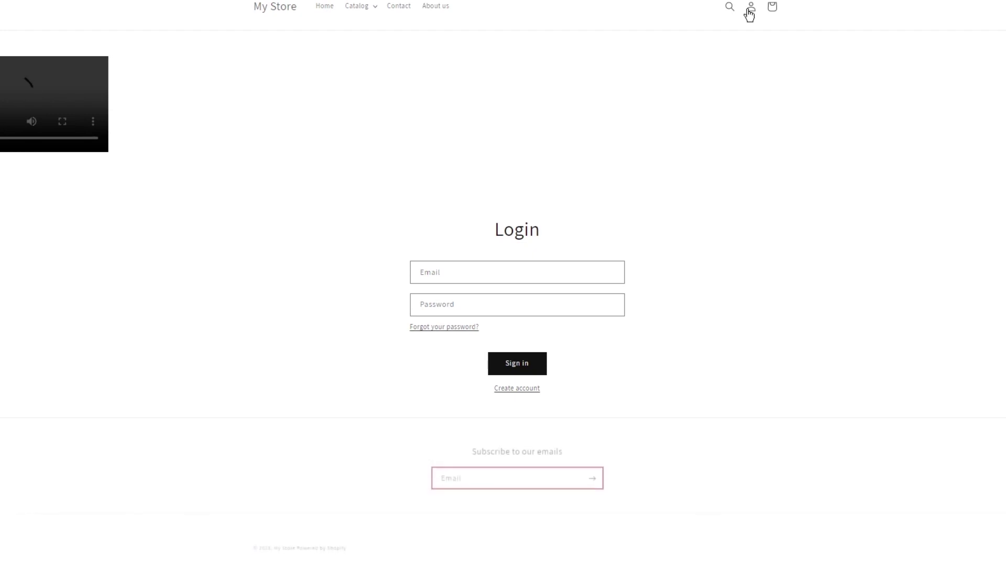
click(481, 279)
click(435, 299)
click(718, 187)
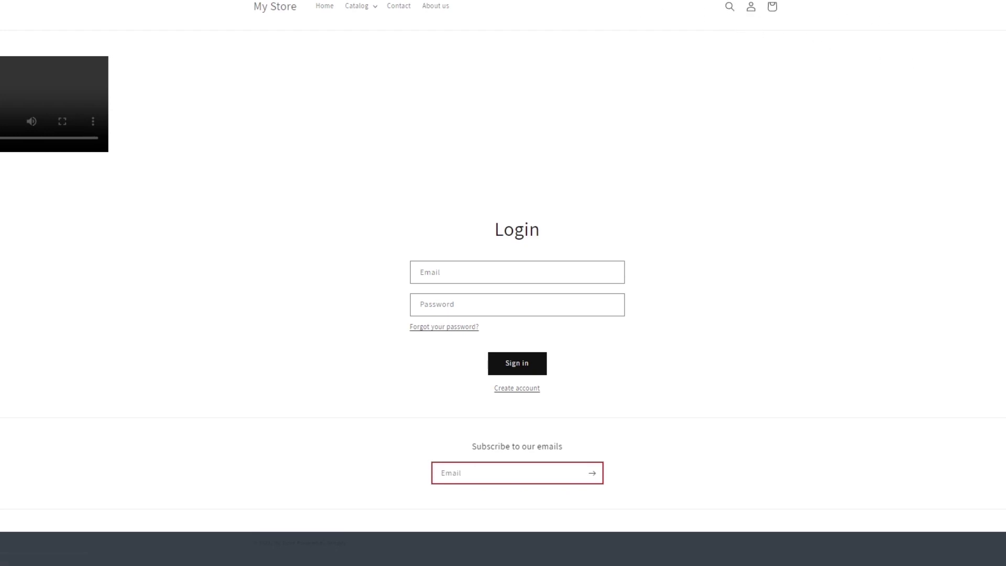
right_click(128, 0)
key(Escape)
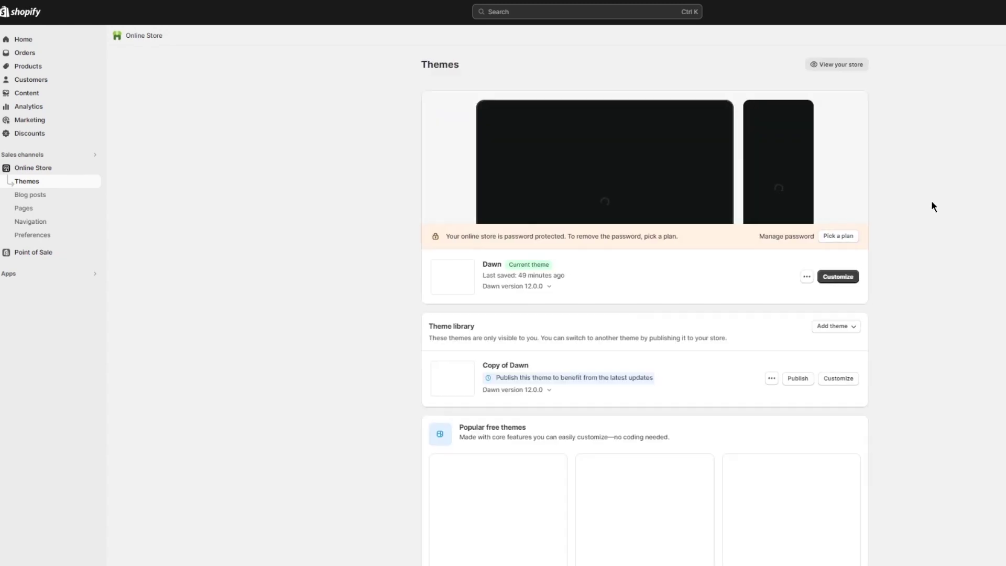
In the Dawn theme editor, delete the Custom Liquid section and add a 'Welcome to our store' announcement
click(831, 280)
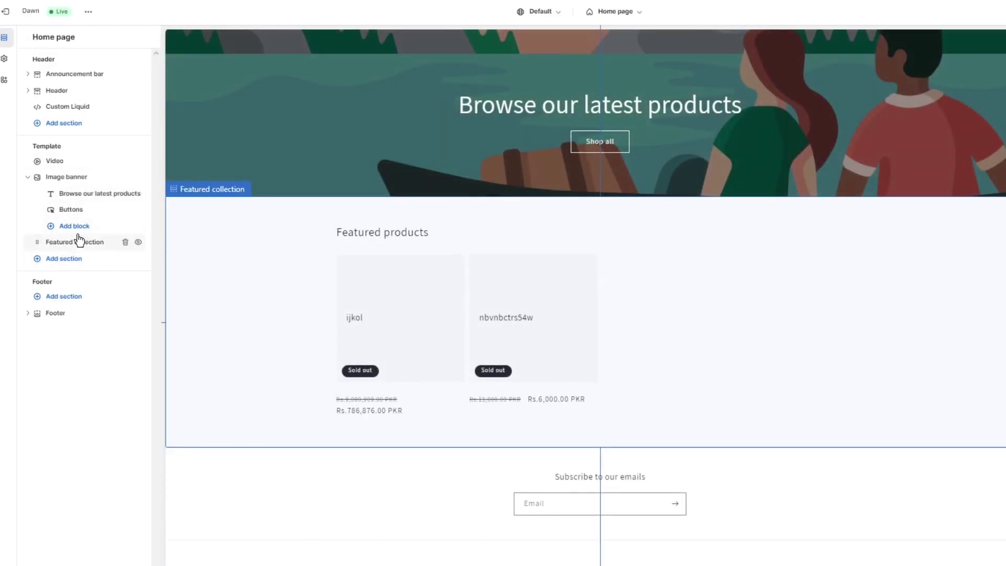
scroll(784, 248, up, 10)
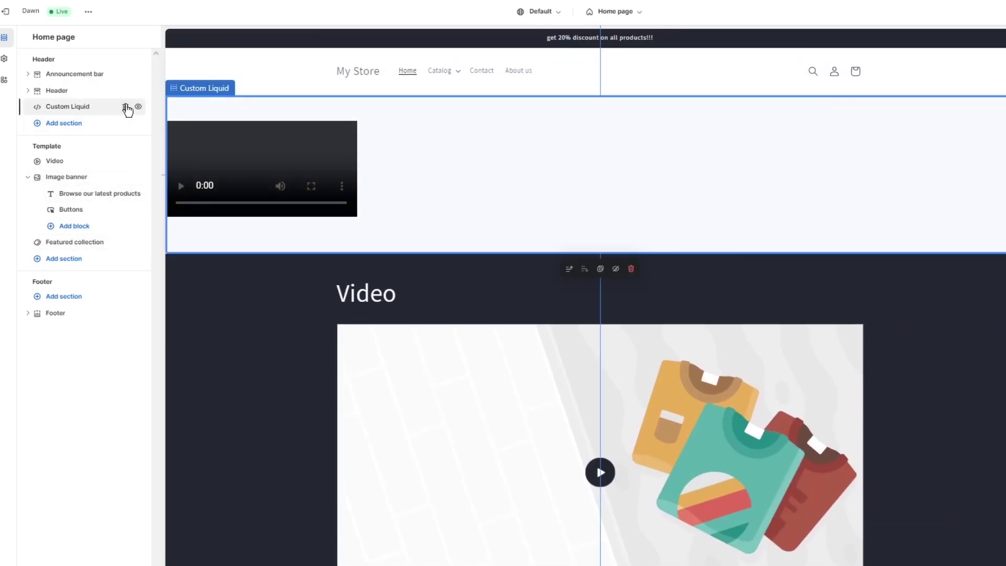
click(124, 106)
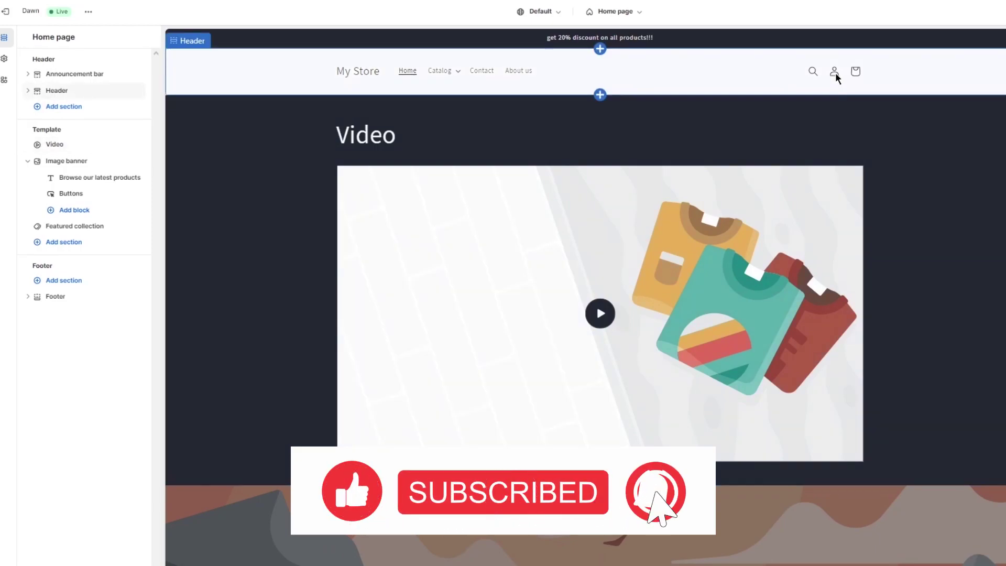
click(608, 38)
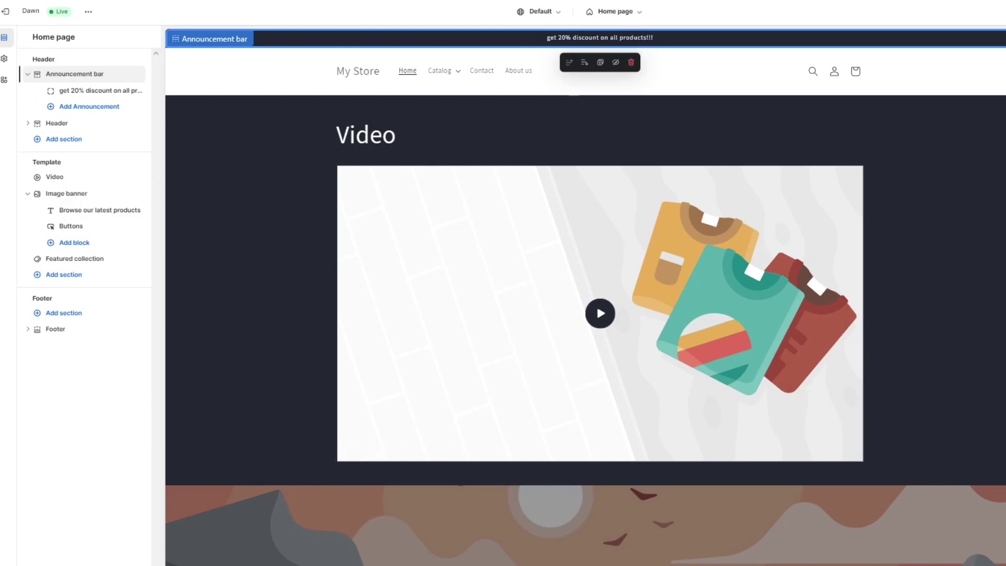
click(76, 107)
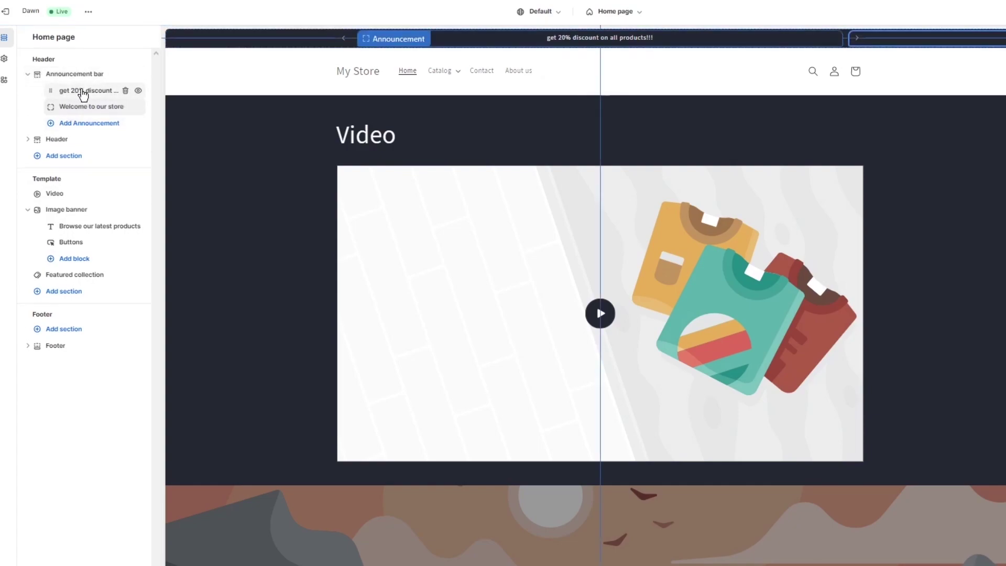
Replace the 20% discount announcement's text with 'REGISTER HERE FOR DISCOUNT!!!'
click(113, 92)
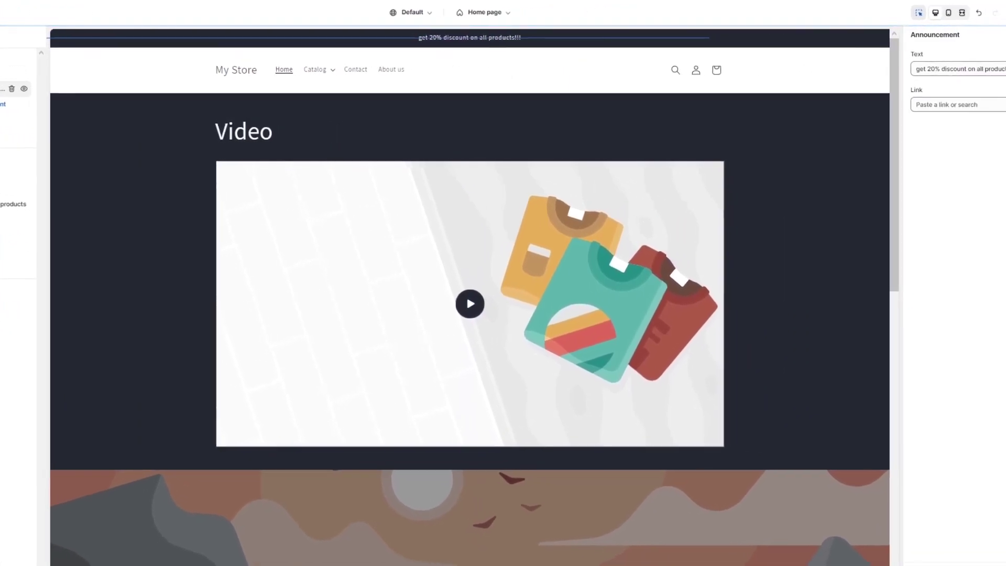
drag(987, 69, 832, 64)
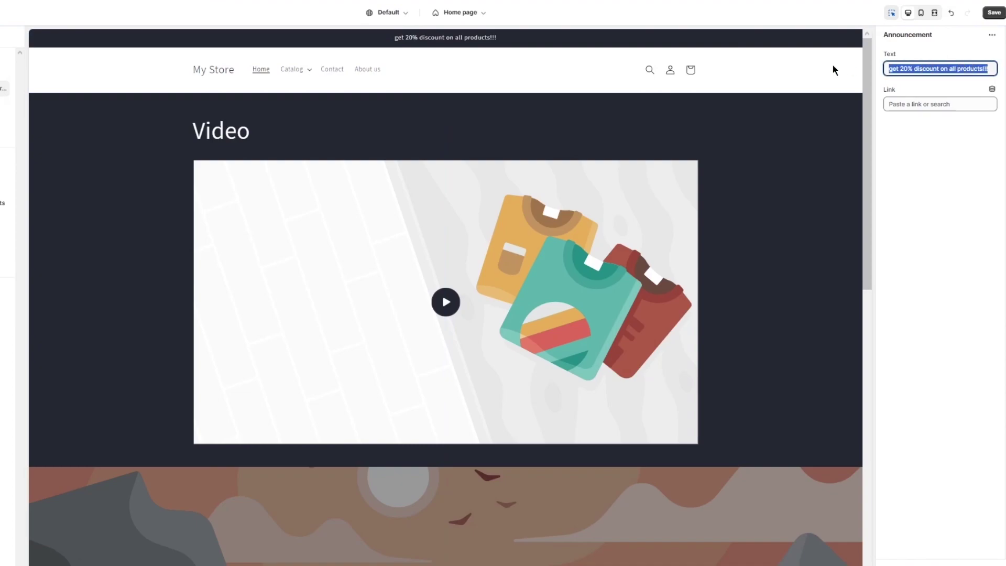
text(REG)
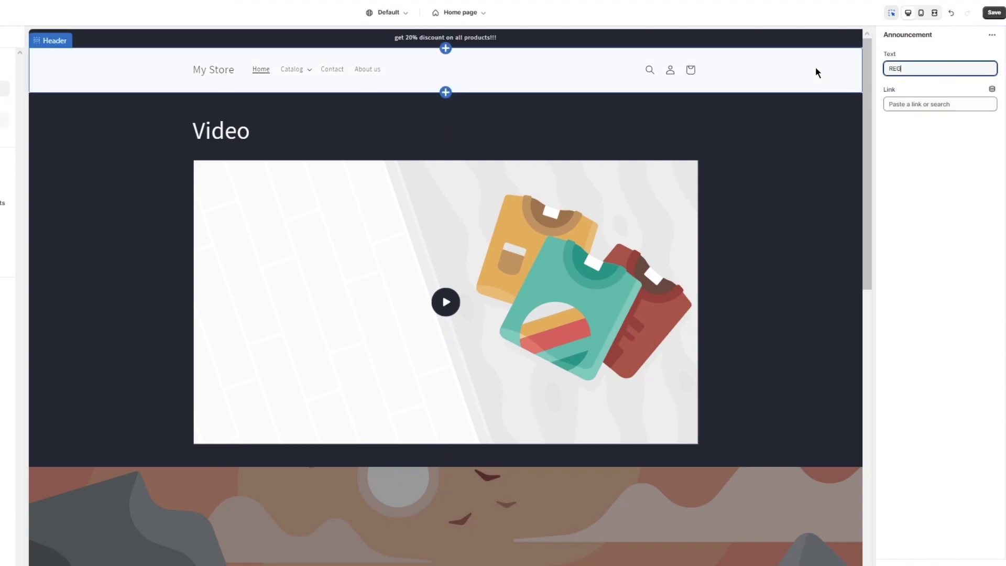
text(ISTER HERE FOR)
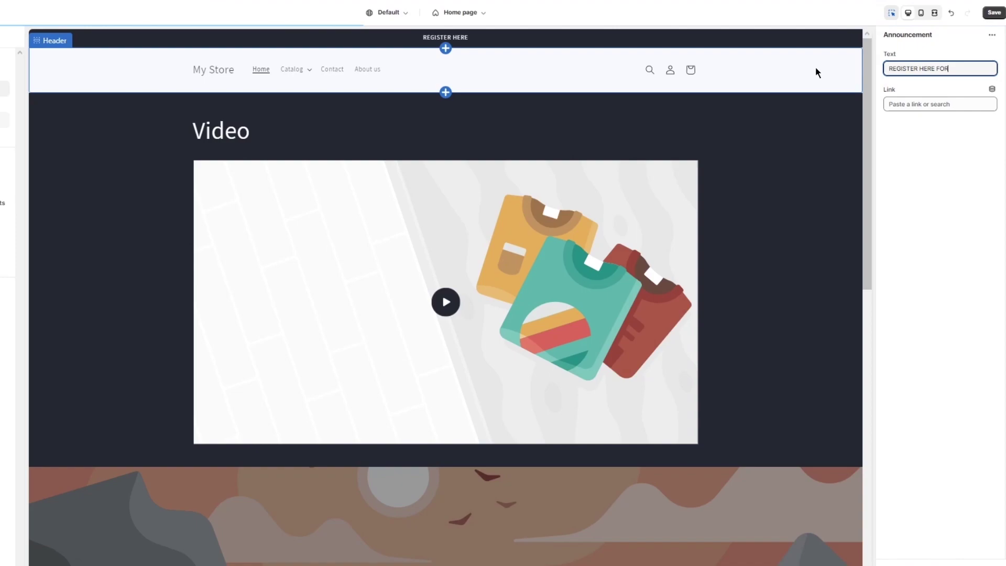
text( DISCOUNT)
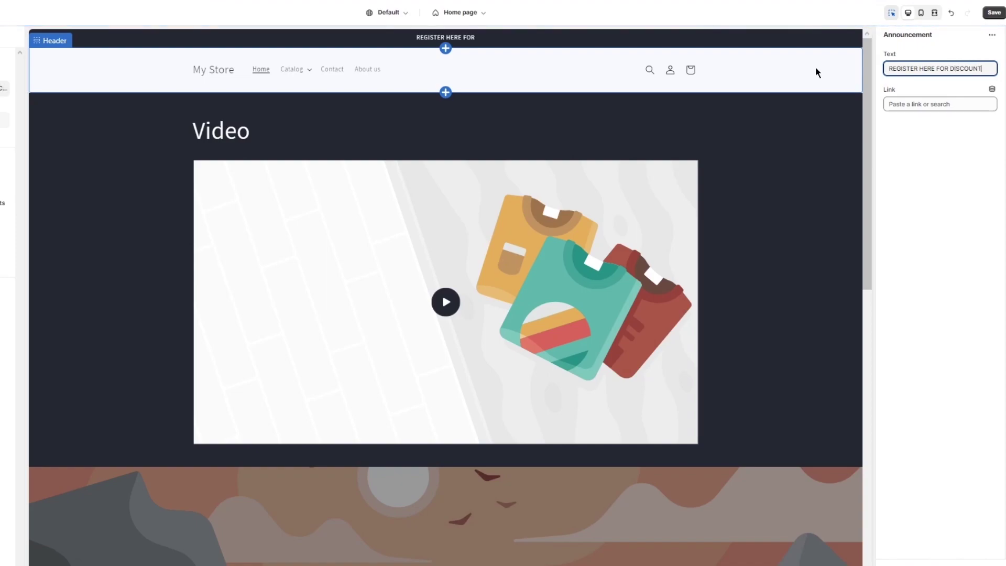
text(!!!)
click(927, 112)
Link the announcement to the store's account login page and save the theme
click(925, 105)
right_click(901, 99)
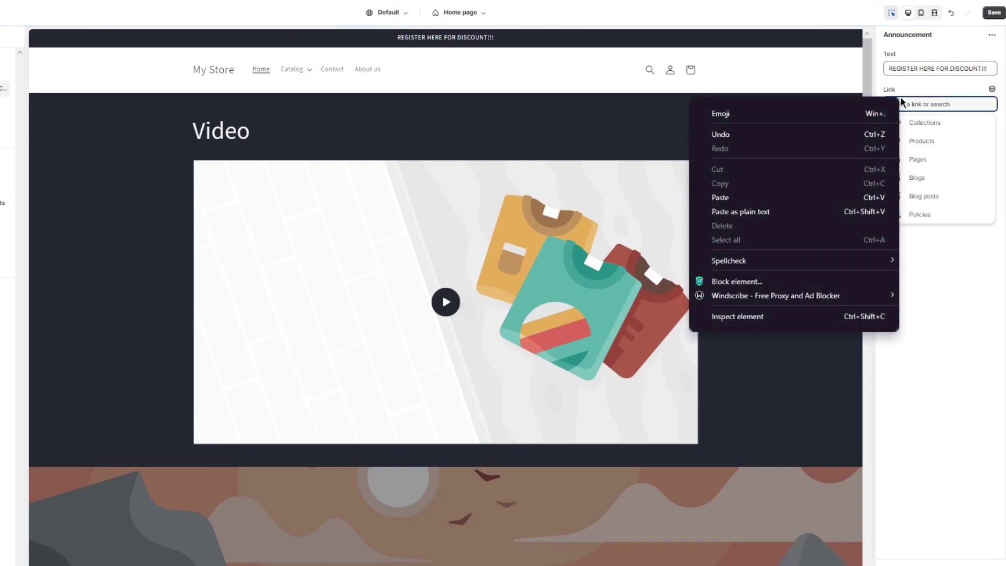
click(778, 198)
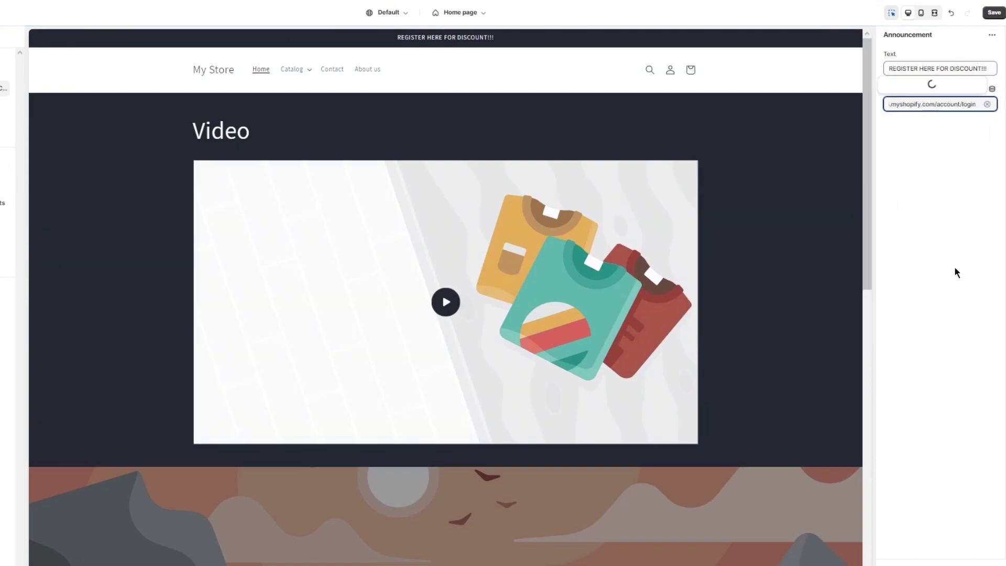
click(924, 72)
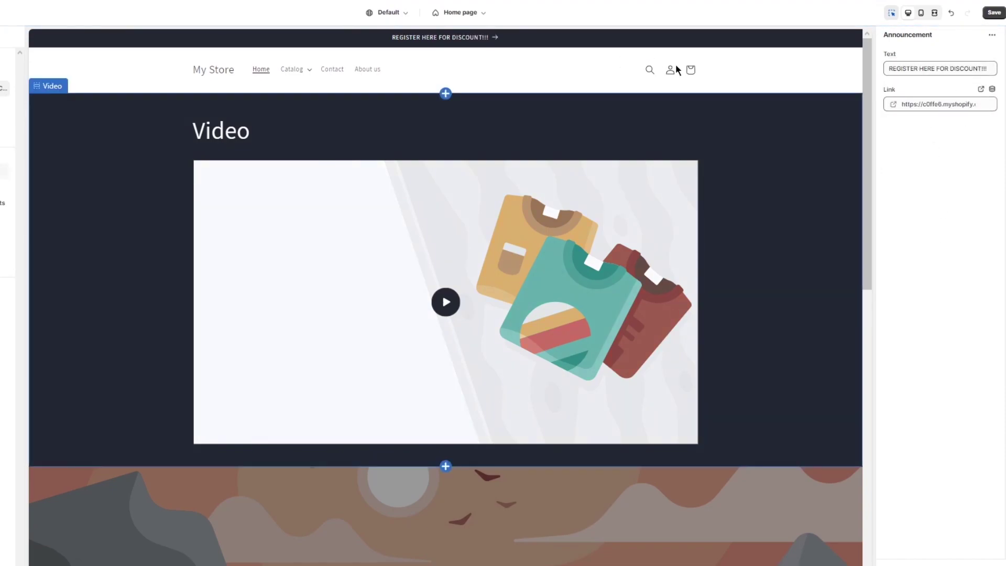
click(994, 14)
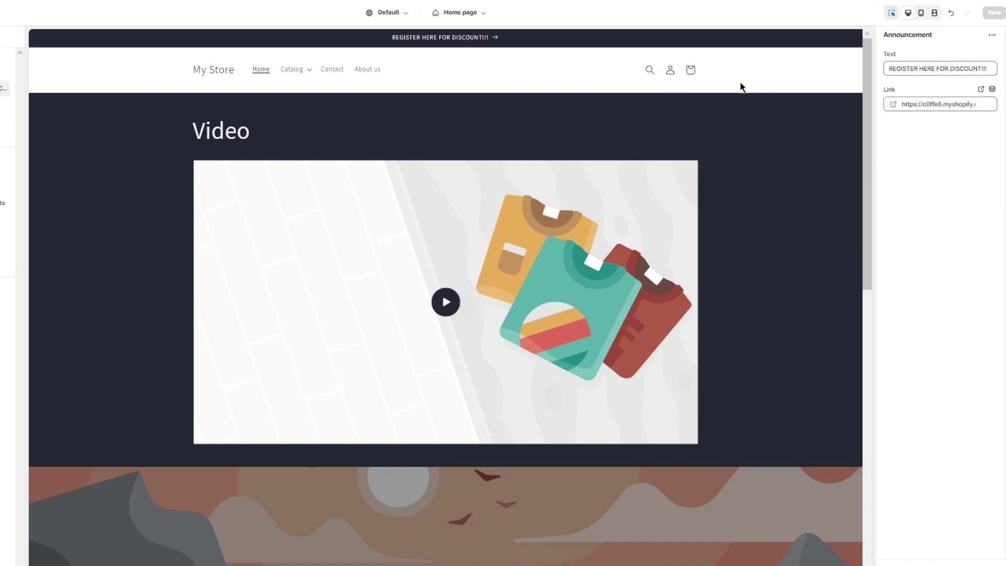
Change the announcement bar's colour scheme from Scheme 3 to blue Scheme 5 and save
click(3, 72)
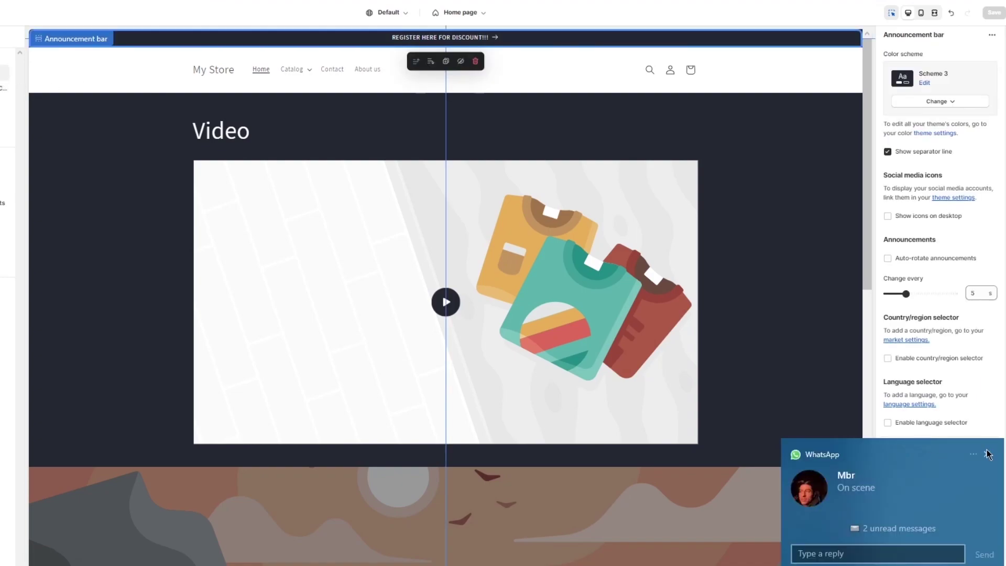
click(987, 454)
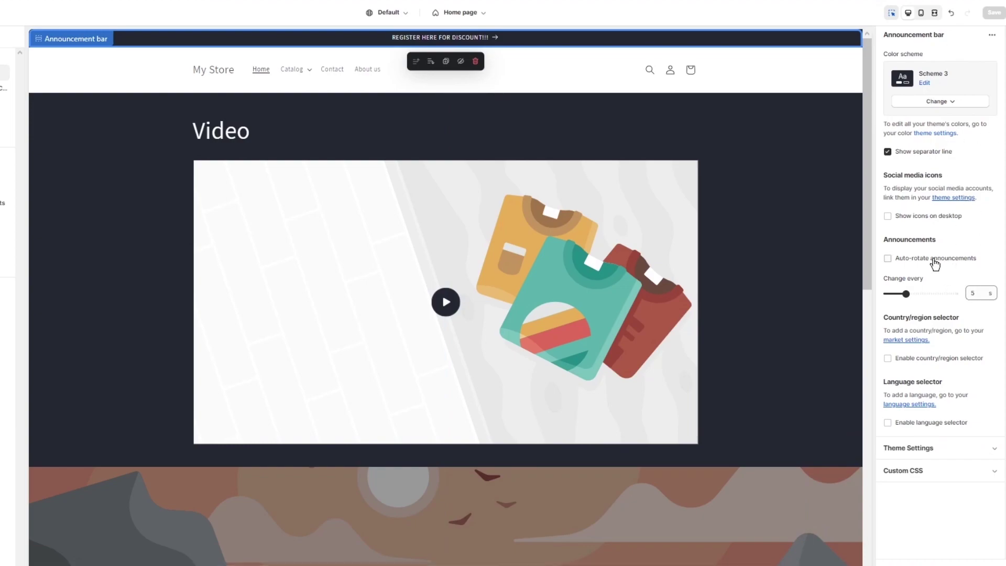
click(943, 448)
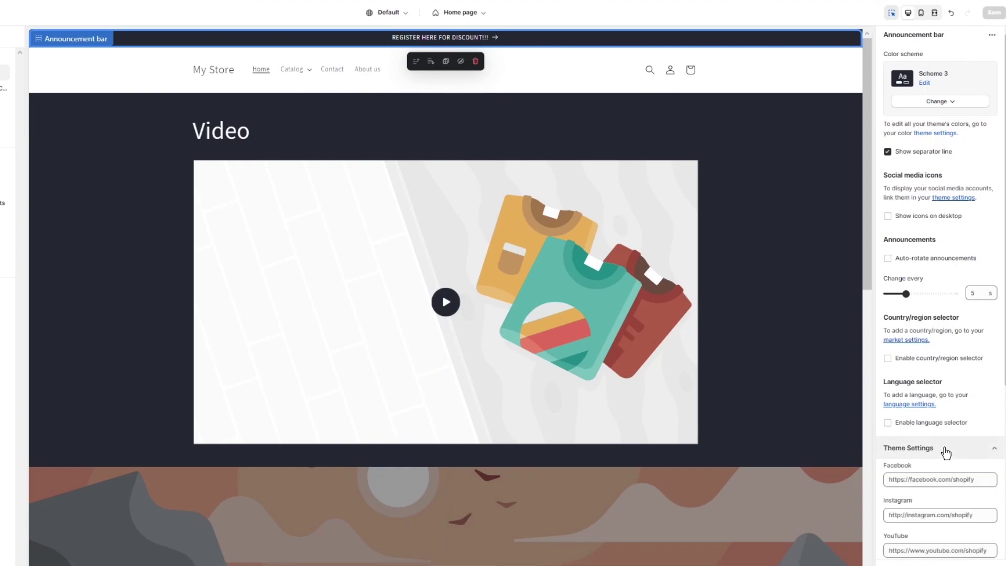
click(948, 452)
click(957, 467)
click(964, 471)
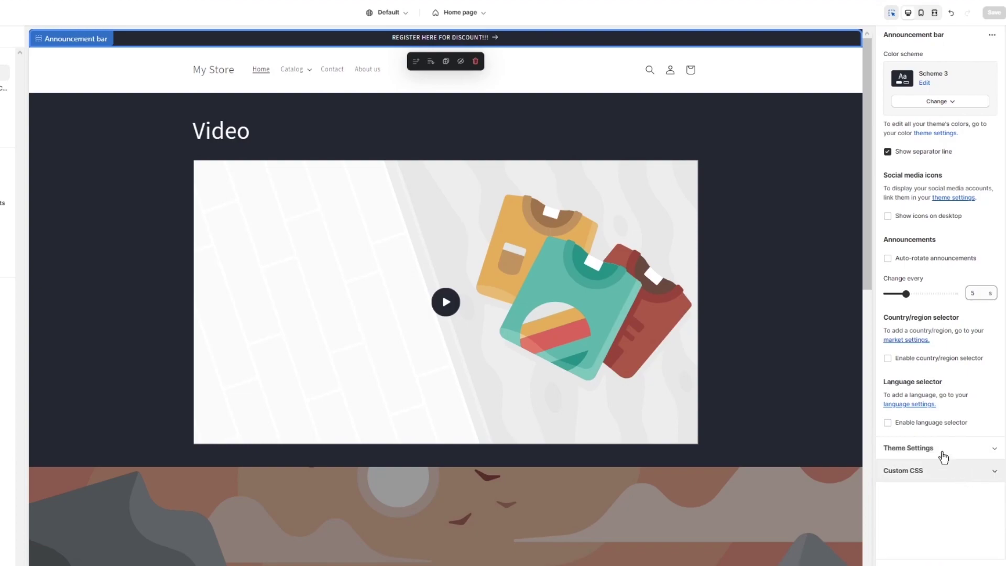
click(934, 99)
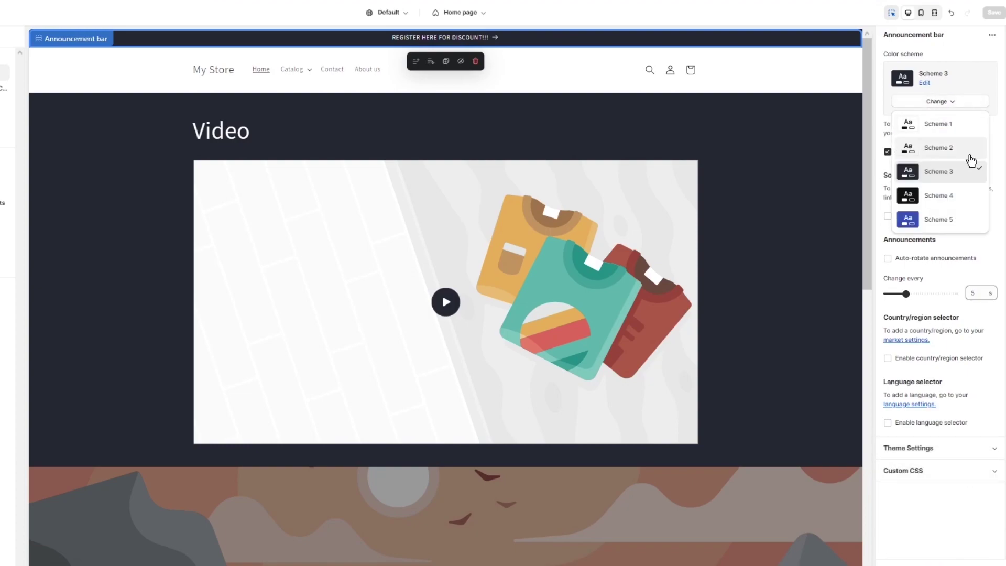
click(950, 221)
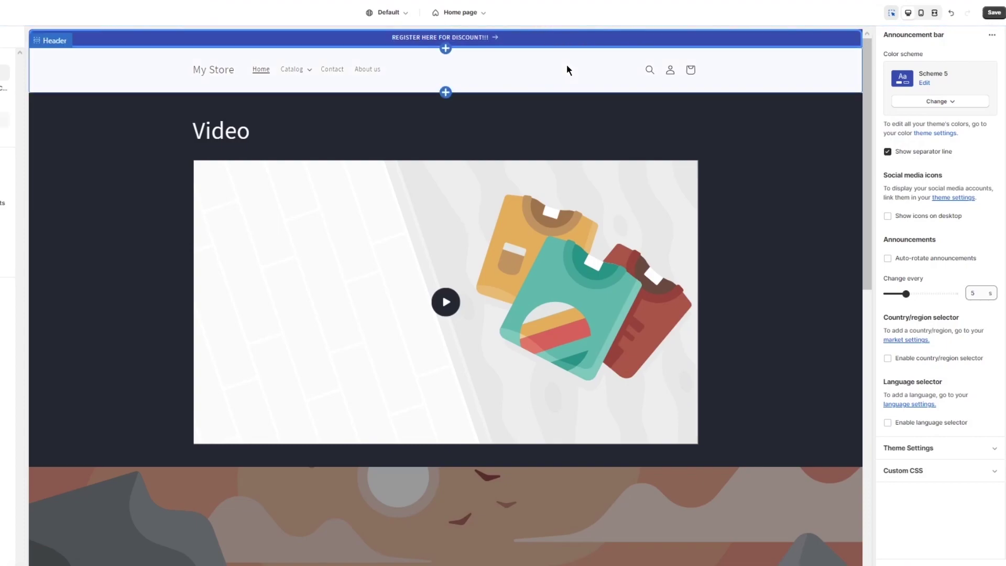
click(994, 13)
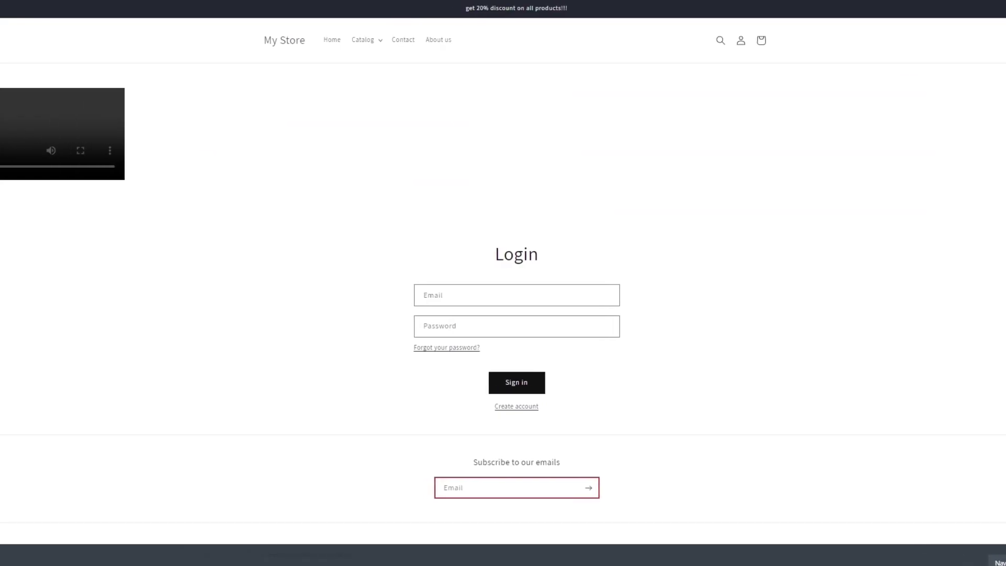
Reload the storefront, follow the blue 'REGISTER HERE FOR DISCOUNT!!!' bar to Login, and try its fields
key(F5)
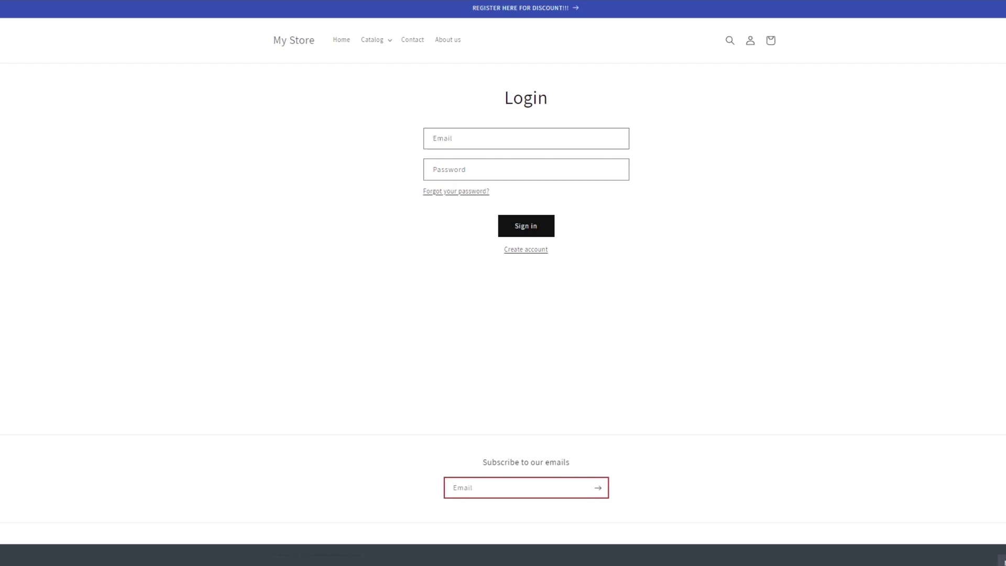
click(518, 17)
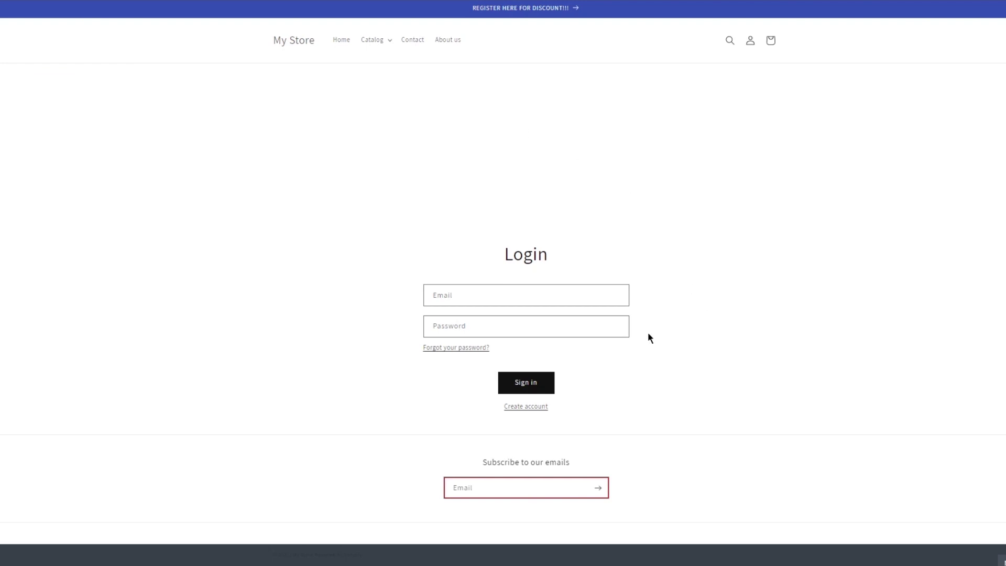
click(559, 292)
key(Tab)
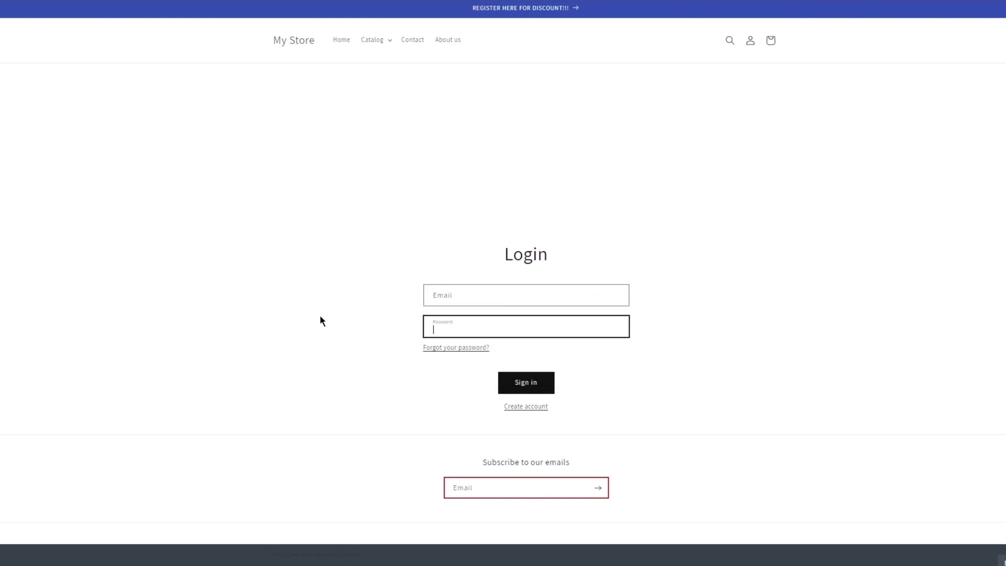
click(320, 317)
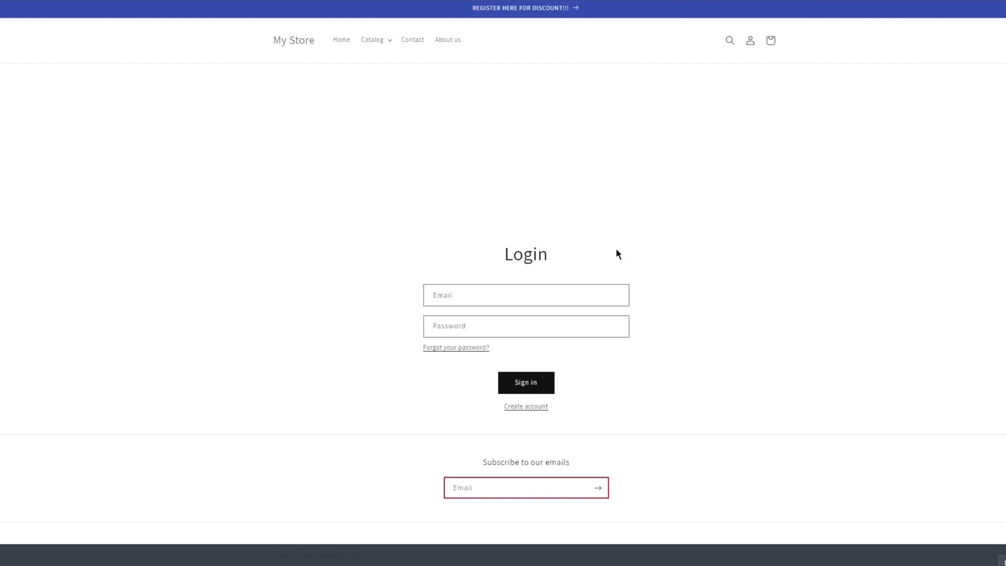